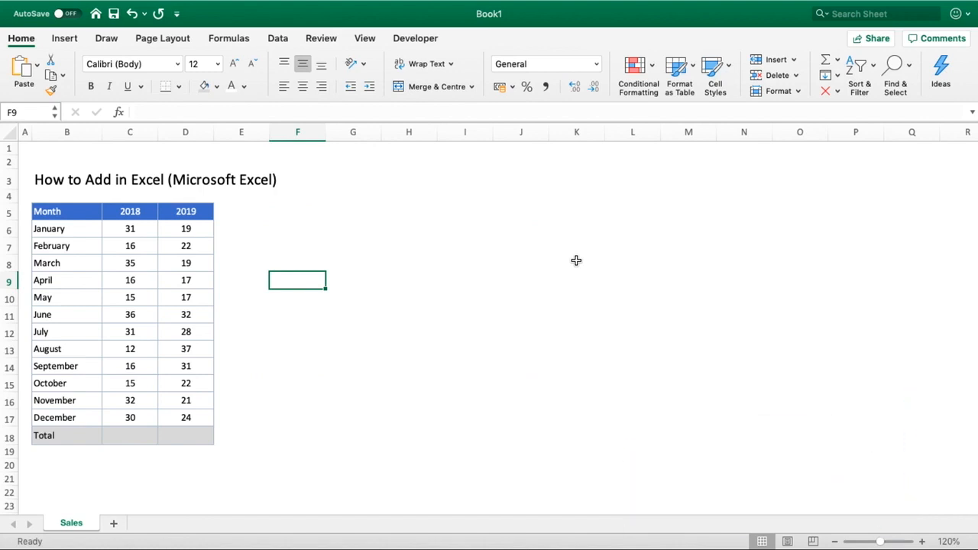
left_click(252, 230)
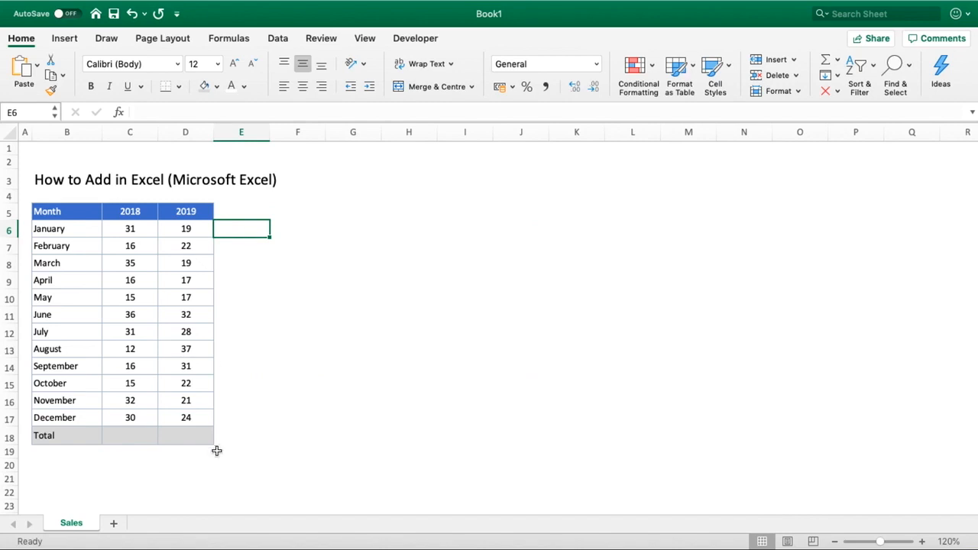
left_click(184, 402)
left_click(187, 416)
left_click(218, 419)
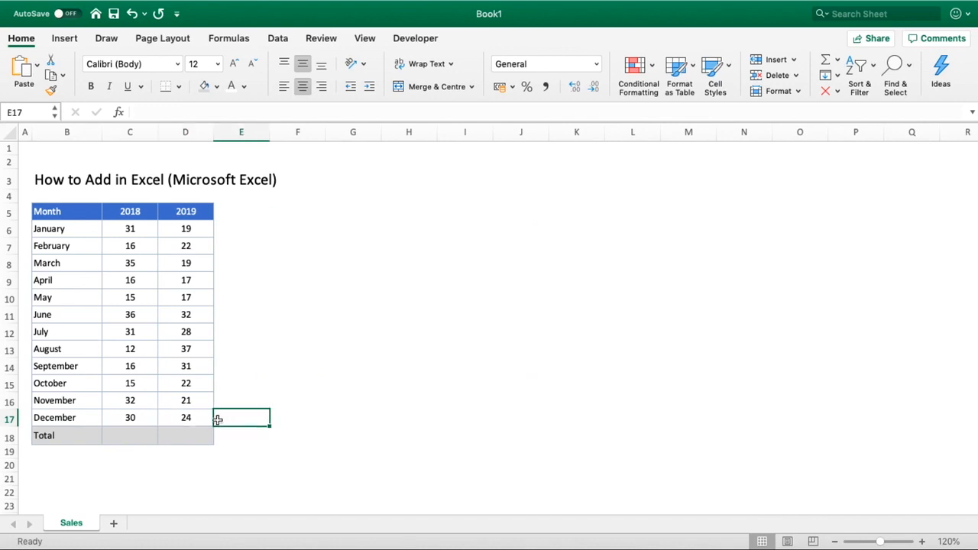
left_click(189, 403)
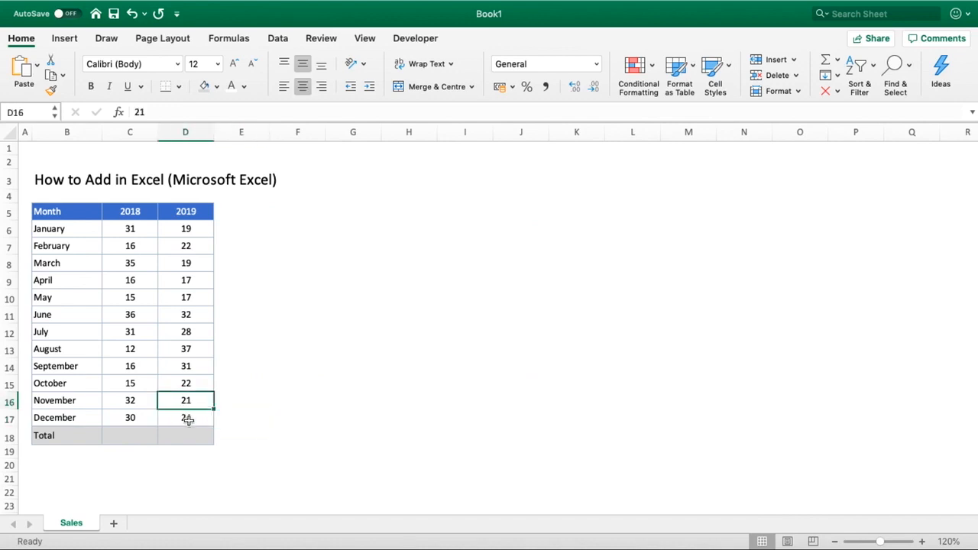
left_click(248, 225)
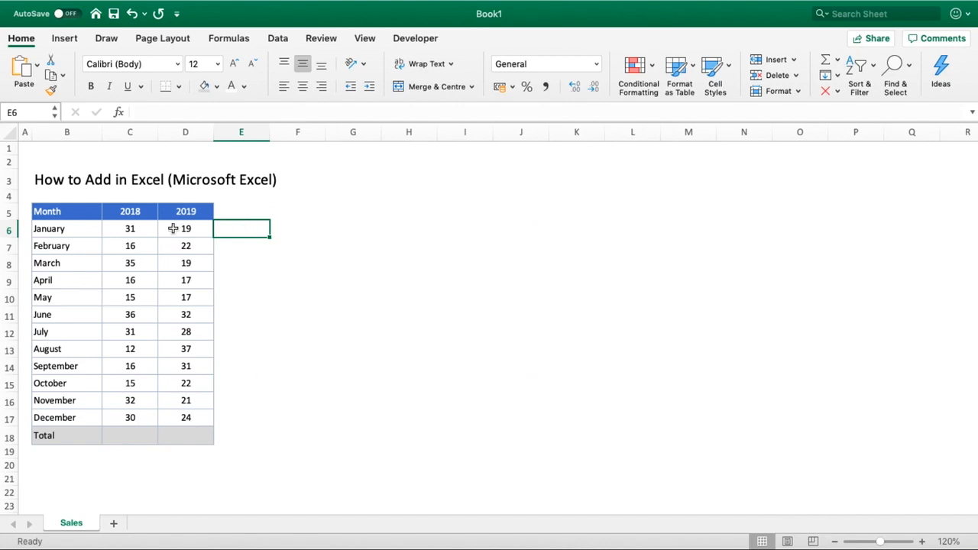
left_click(122, 230)
left_click_drag(122, 231, 224, 232)
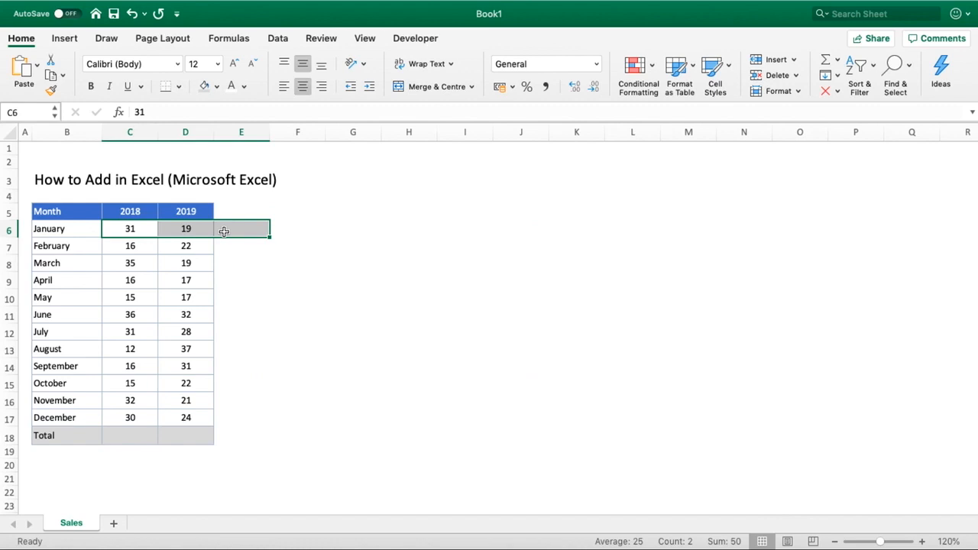
Add January's 2018 and 2019 values in cell E6 with the formula =C6+D6
left_click(224, 231)
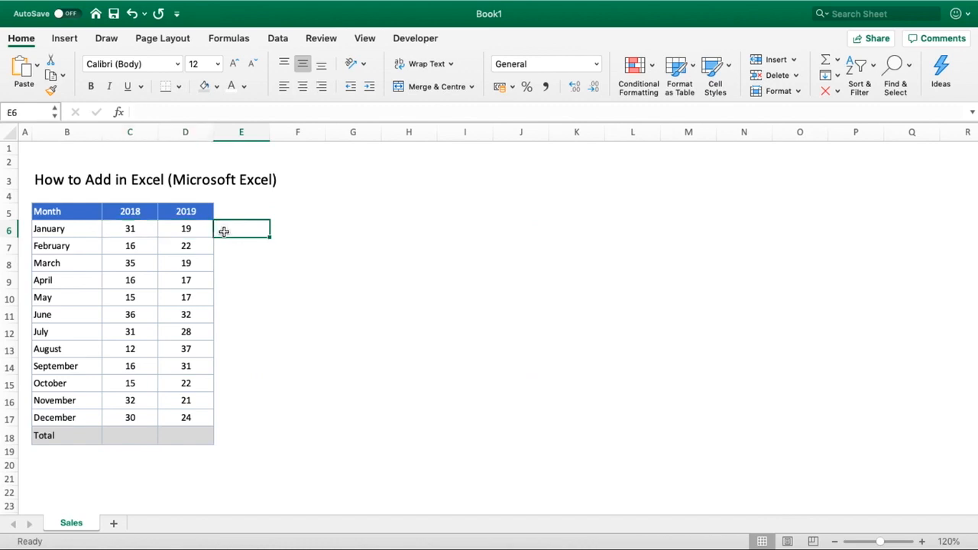
type("=")
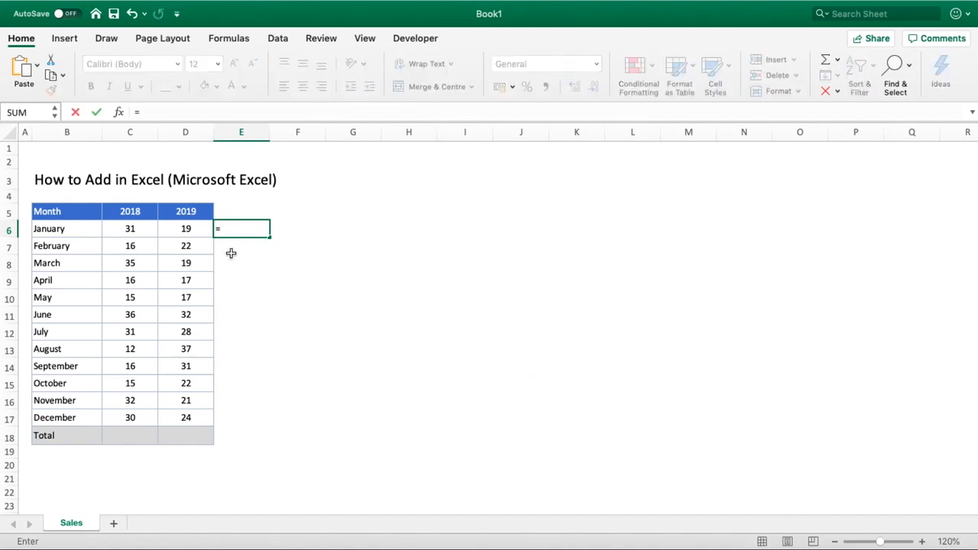
left_click(131, 229)
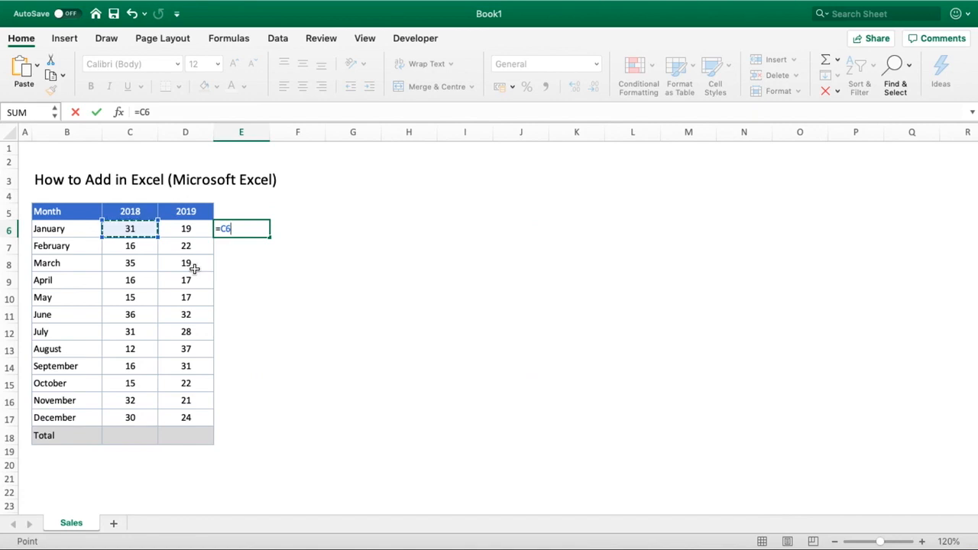
type("+")
left_click(187, 228)
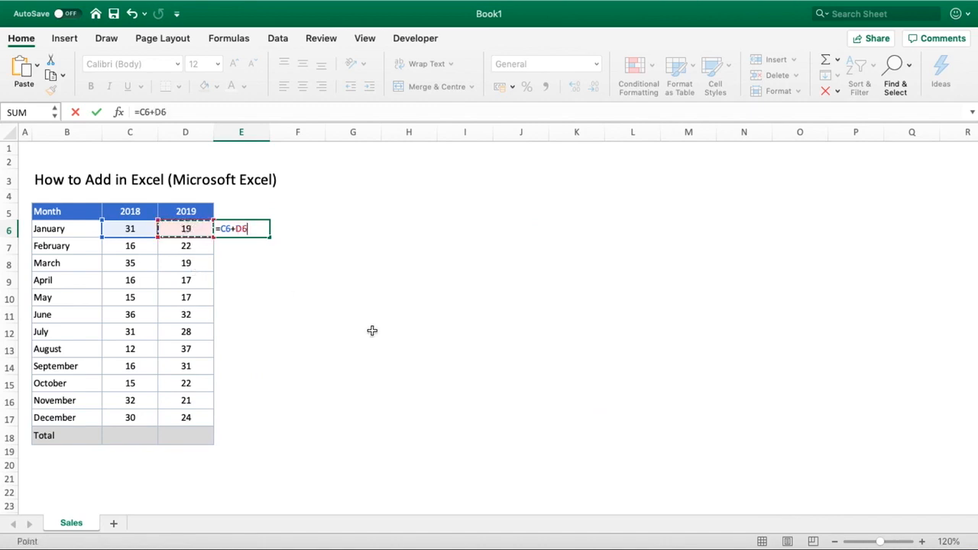
key("Return")
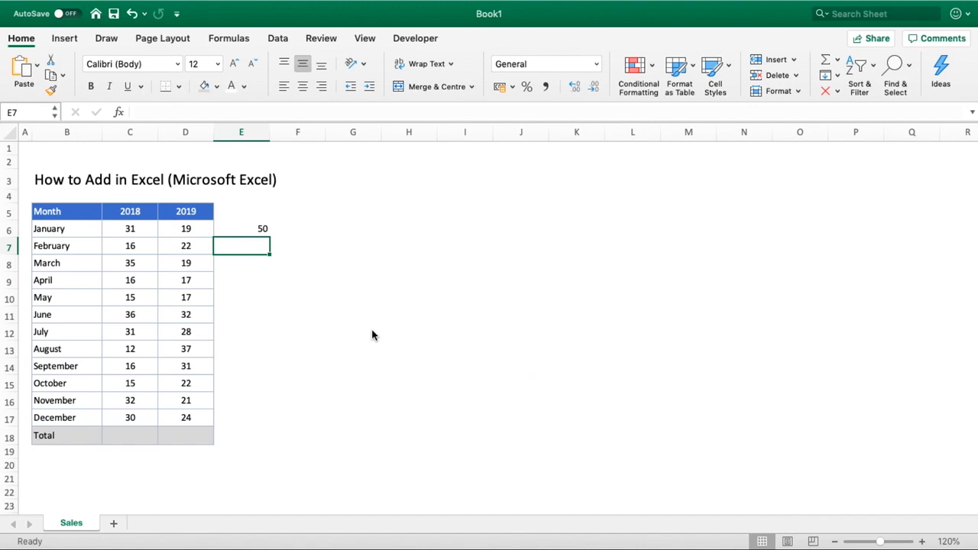
Fill the January addition formula from E6 down through December in E17
left_click(256, 229)
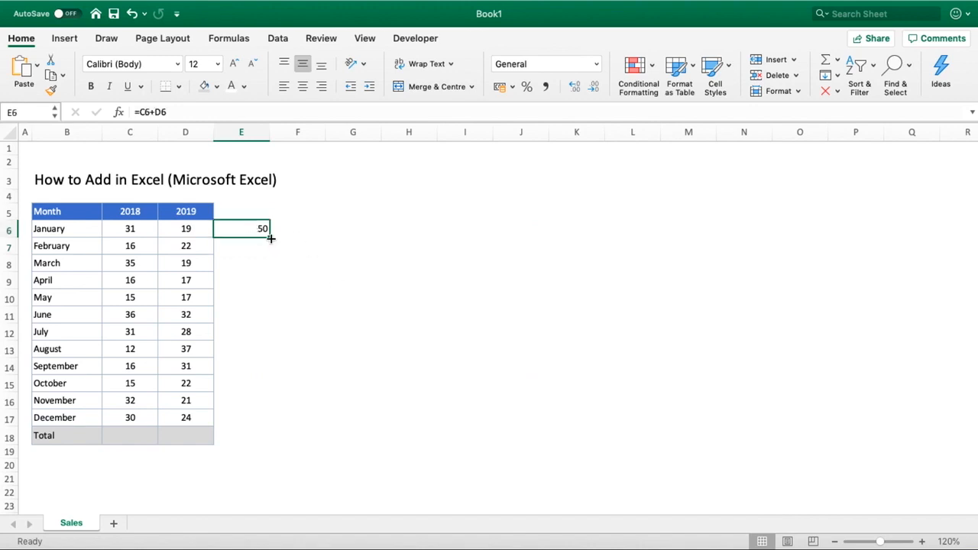
mouse_move(270, 238)
left_mouse_down()
mouse_move(255, 416)
mouse_move(281, 247)
mouse_move(260, 225)
left_mouse_up()
left_click_drag(270, 238, 263, 420)
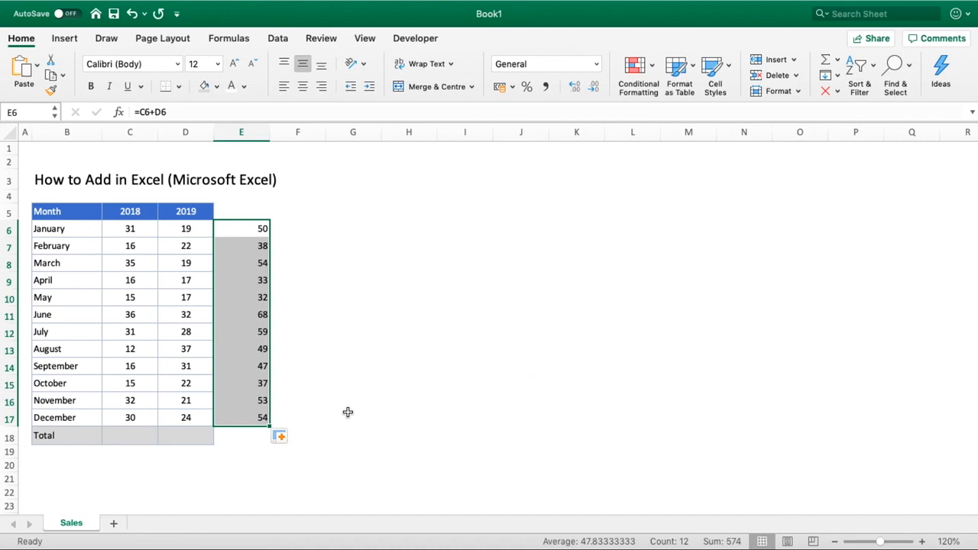
Clear the contents of the monthly sums in E6:E17
right_click(247, 301)
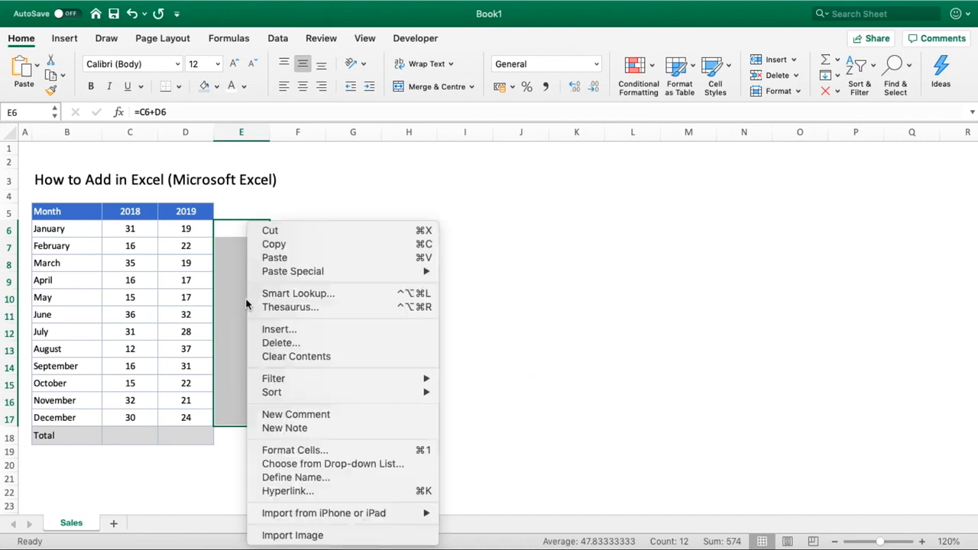
left_click(302, 355)
left_click(309, 350)
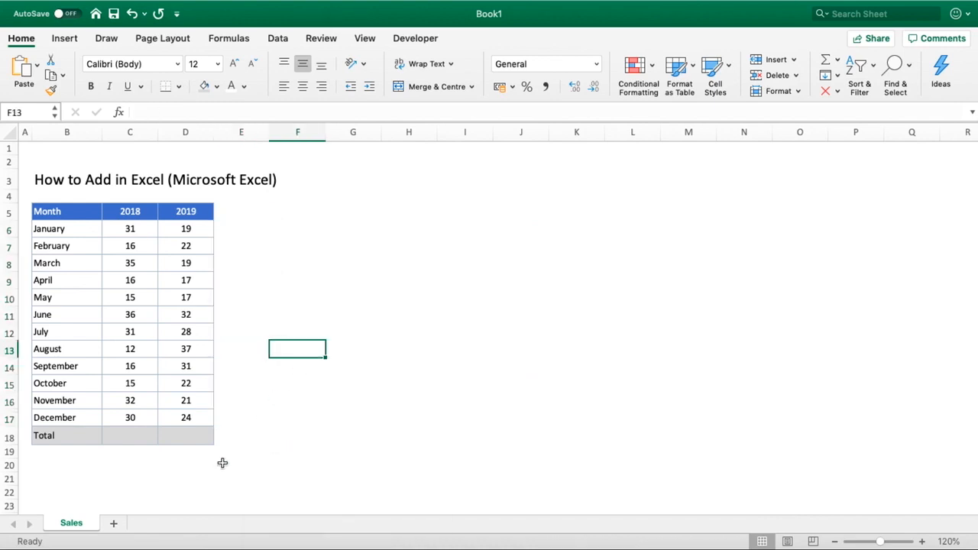
Start a formula in the 2018 Total cell C18 that adds individual months as =C6+C7+C8
left_click(132, 437)
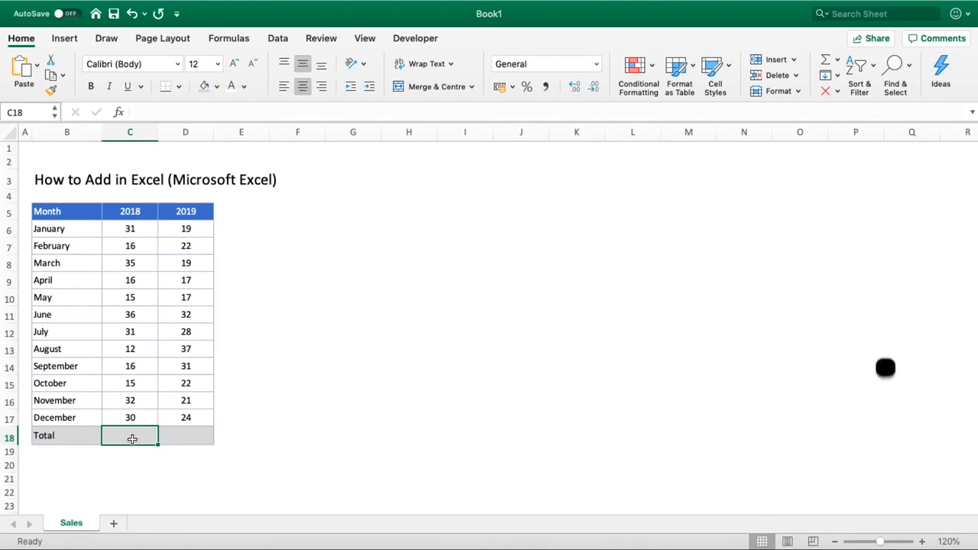
type("=")
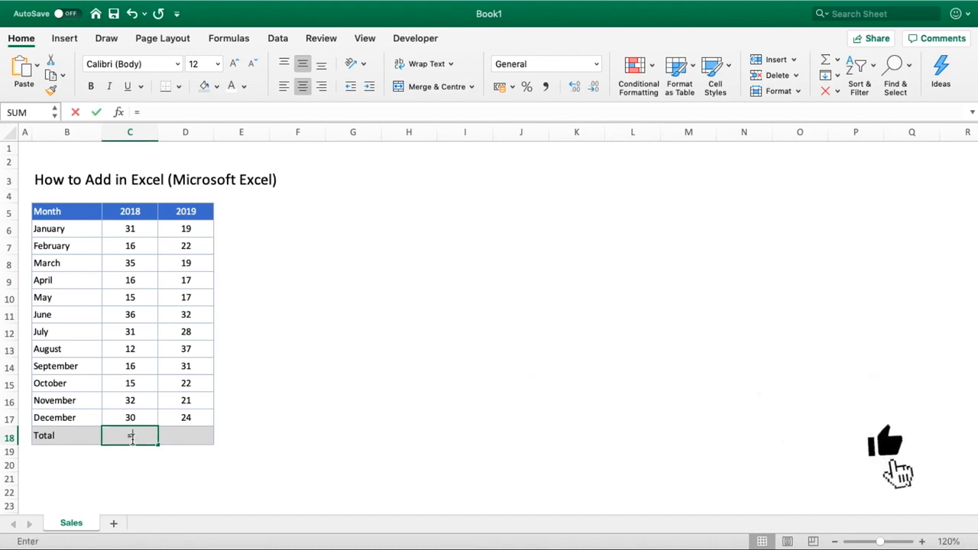
left_click(131, 229)
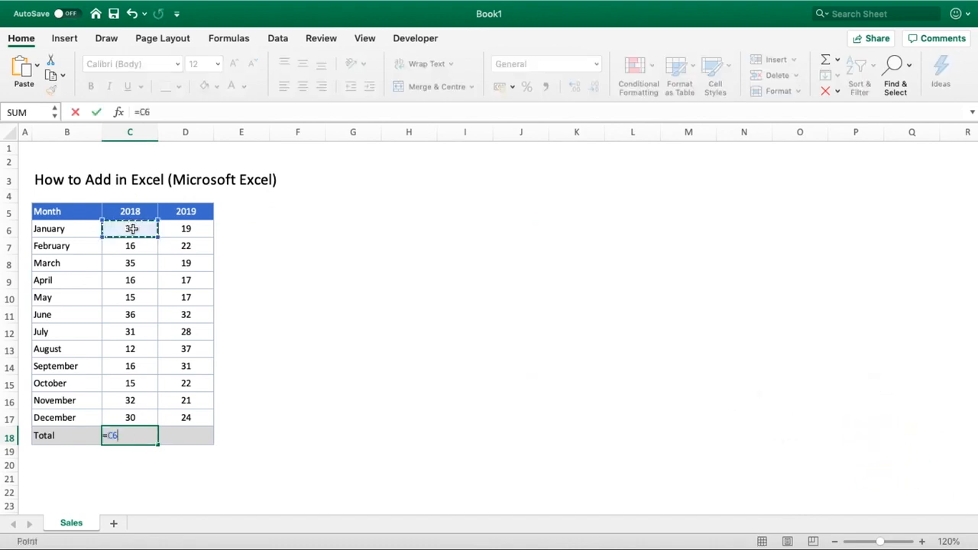
type("+")
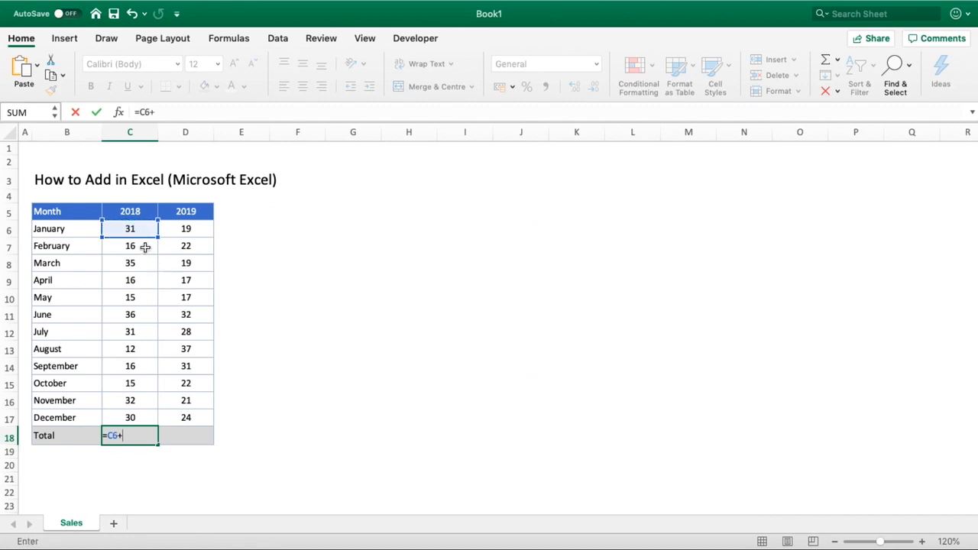
left_click(144, 246)
type("+")
left_click(135, 263)
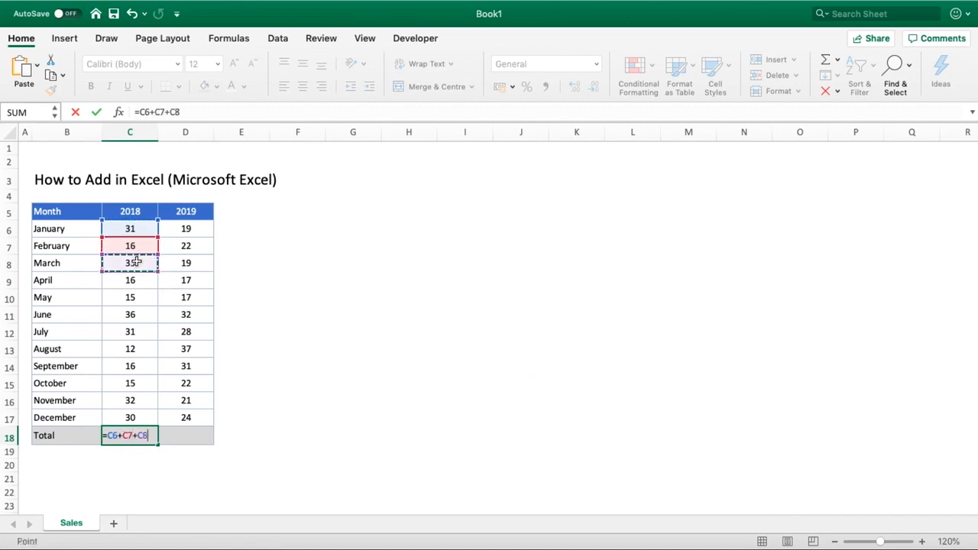
Remove the individual cell references from the C18 formula, keeping only the equals sign
key("BackSpace")
key("BackSpace")
key("BackSpace")
key("BackSpace")
key("BackSpace")
key("BackSpace")
key("BackSpace")
key("BackSpace")
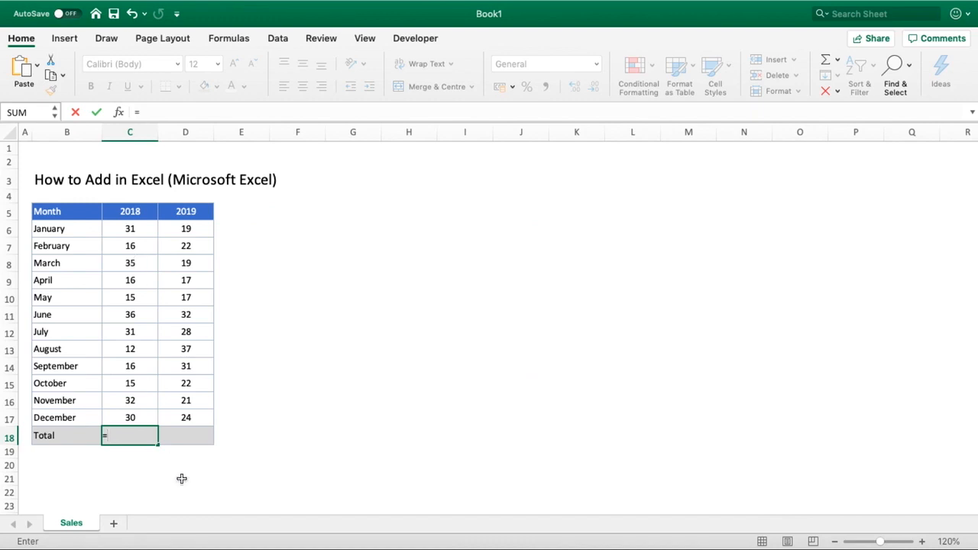
Complete the 2018 total in C18 as =SUM(C6:C17)
type("SUM(")
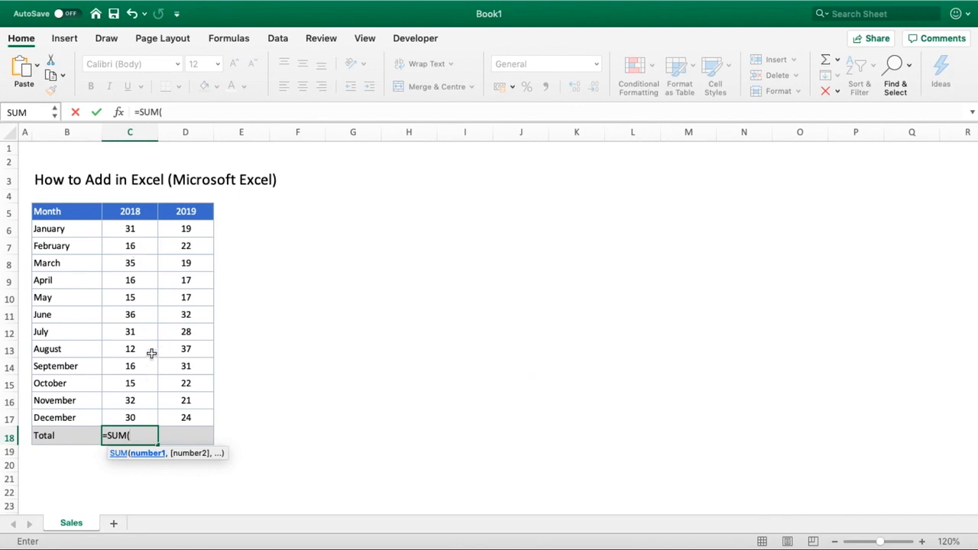
left_click(132, 227)
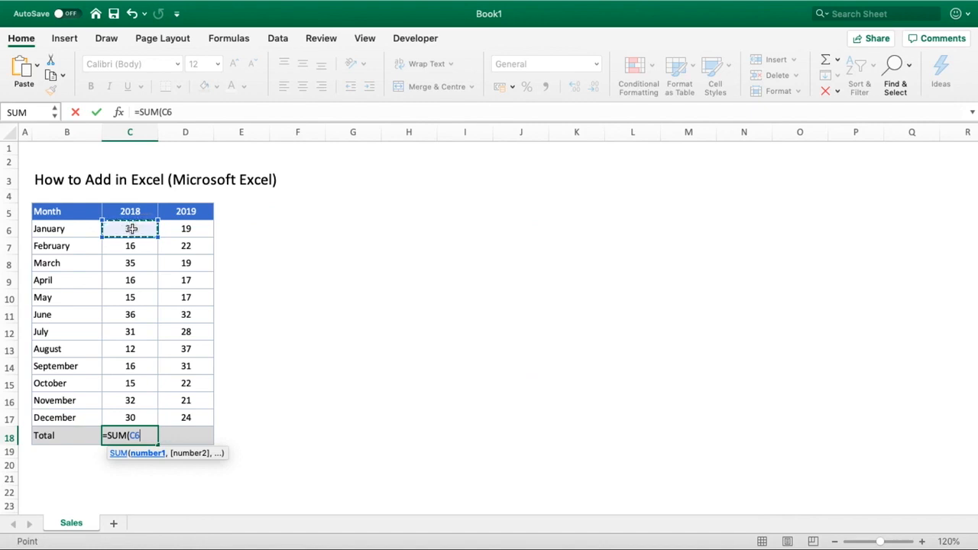
left_click_drag(132, 227, 133, 418)
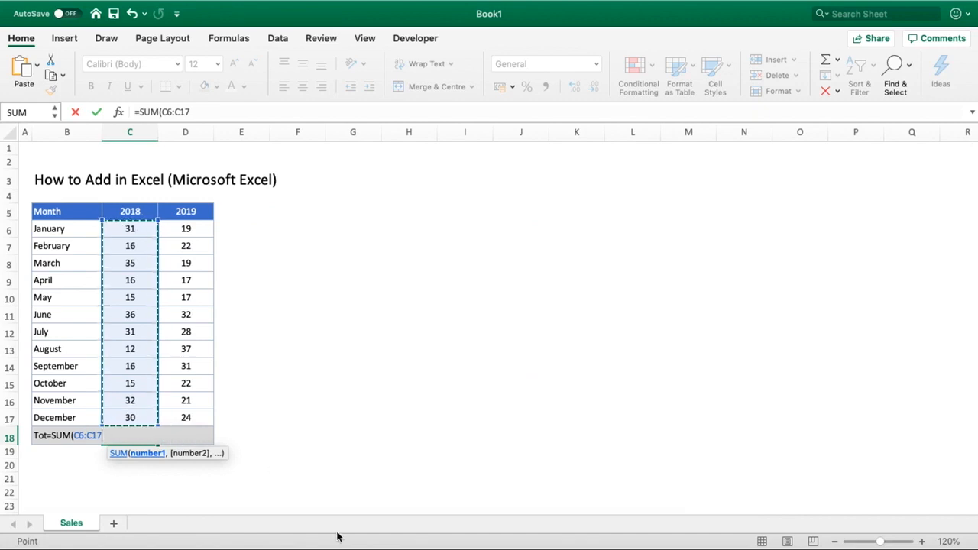
type(")")
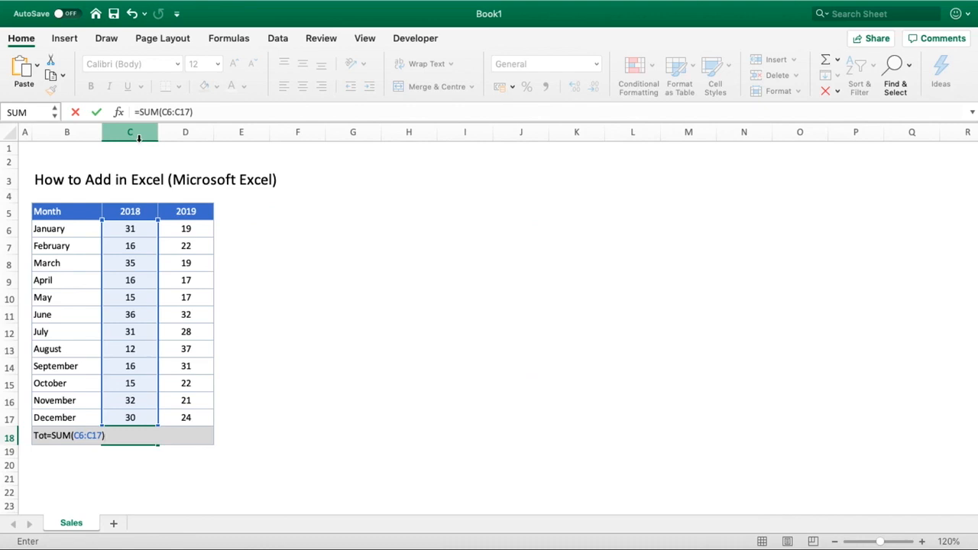
key("Return")
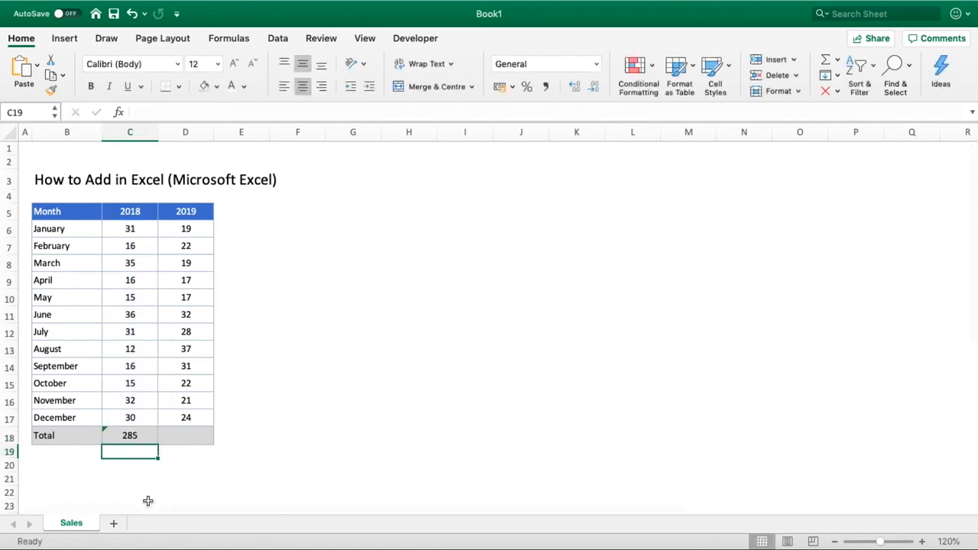
Copy the SUM formula from C18 across to the 2019 Total cell D18
left_click(141, 435)
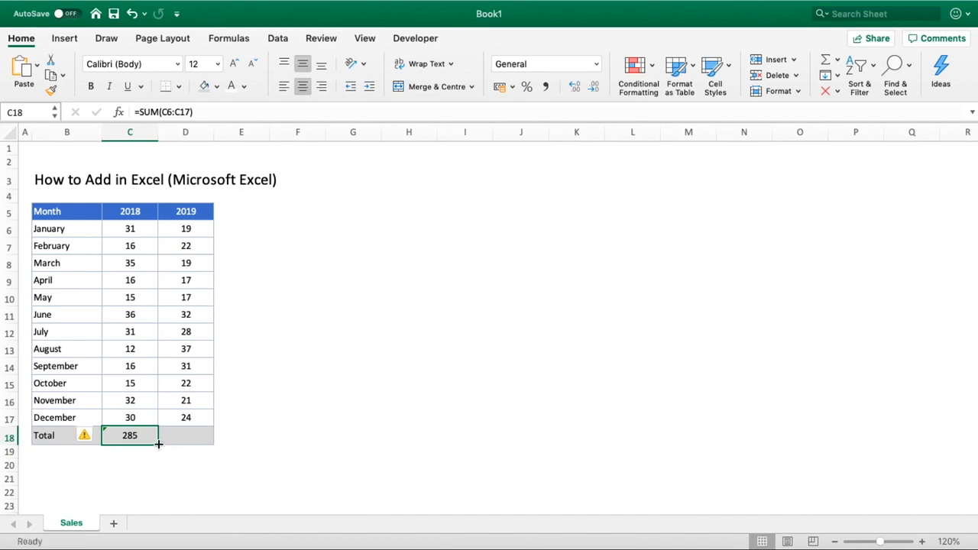
left_click_drag(159, 443, 213, 452)
left_click(204, 468)
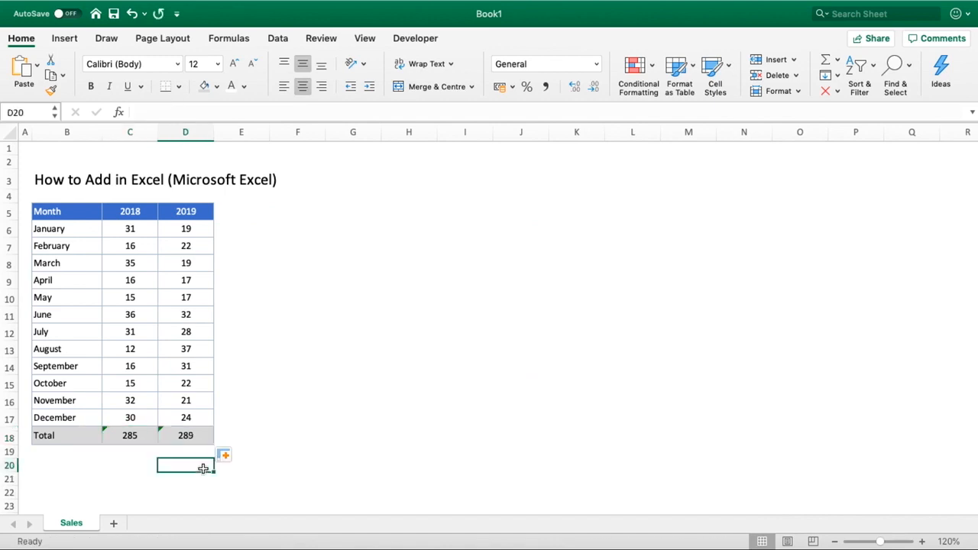
Delete the October 2018 value in C15 and the November 2019 value in D16, and check the Total row
left_click(131, 385)
key("Delete")
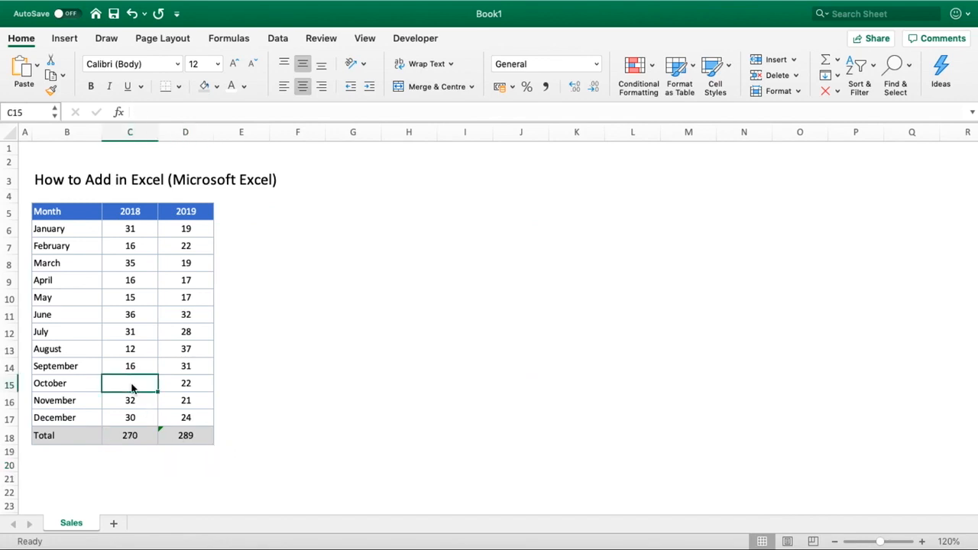
left_click(212, 401)
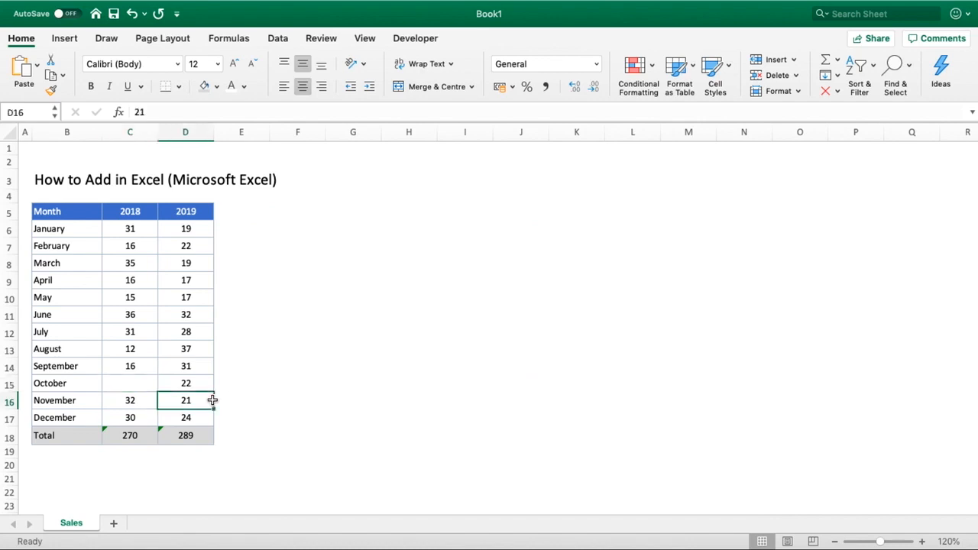
key("Delete")
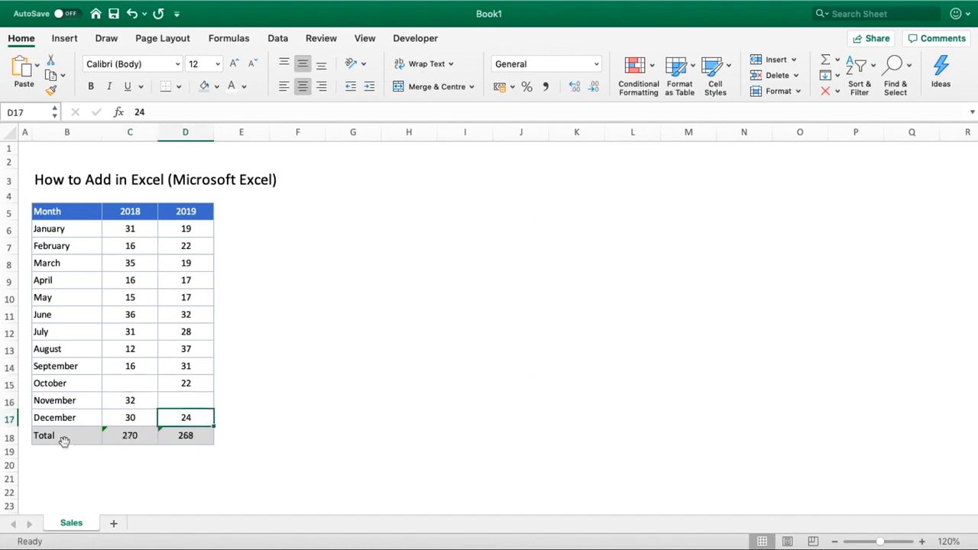
left_click_drag(66, 437, 183, 435)
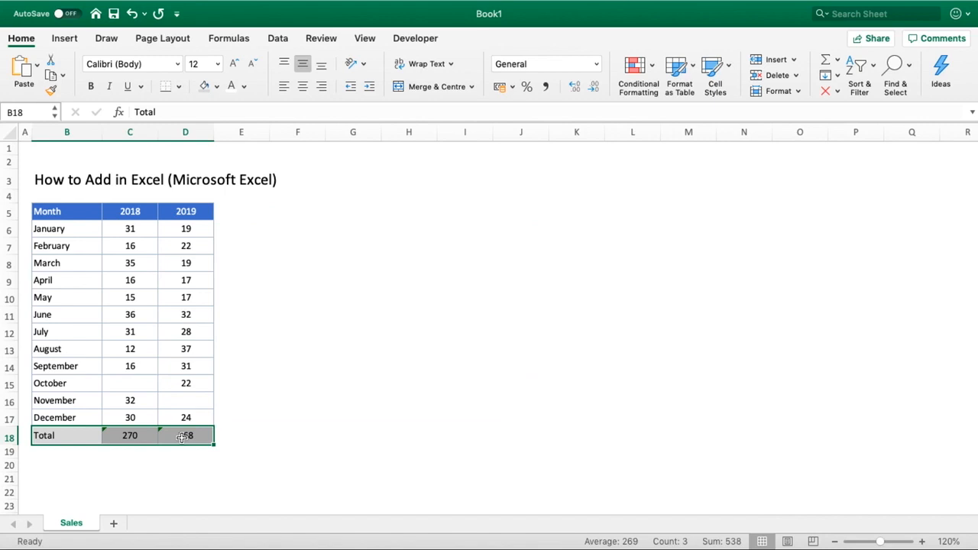
Sum January's 2018 and 2019 values in E6 with the formula =SUM(C6:D6)
left_click(236, 228)
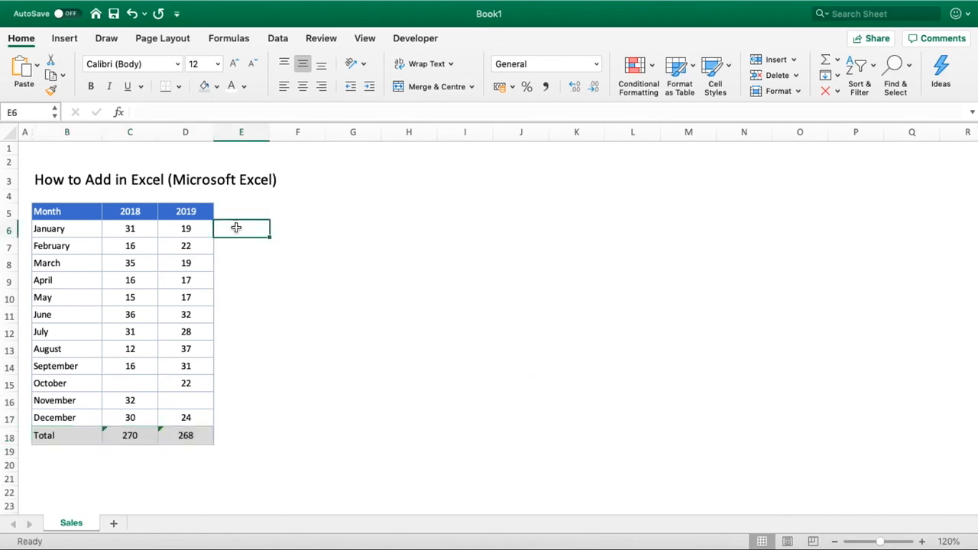
type("=sum(")
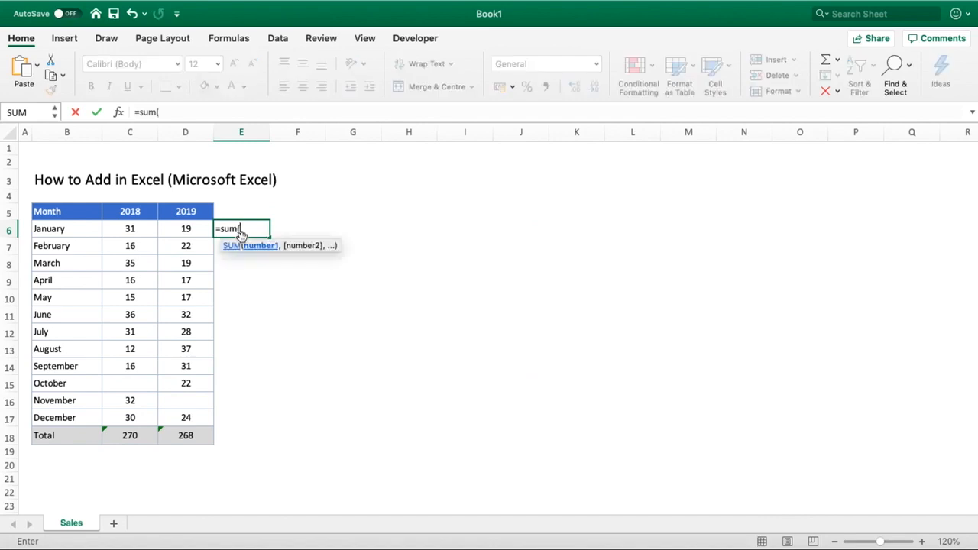
left_click_drag(128, 228, 177, 229)
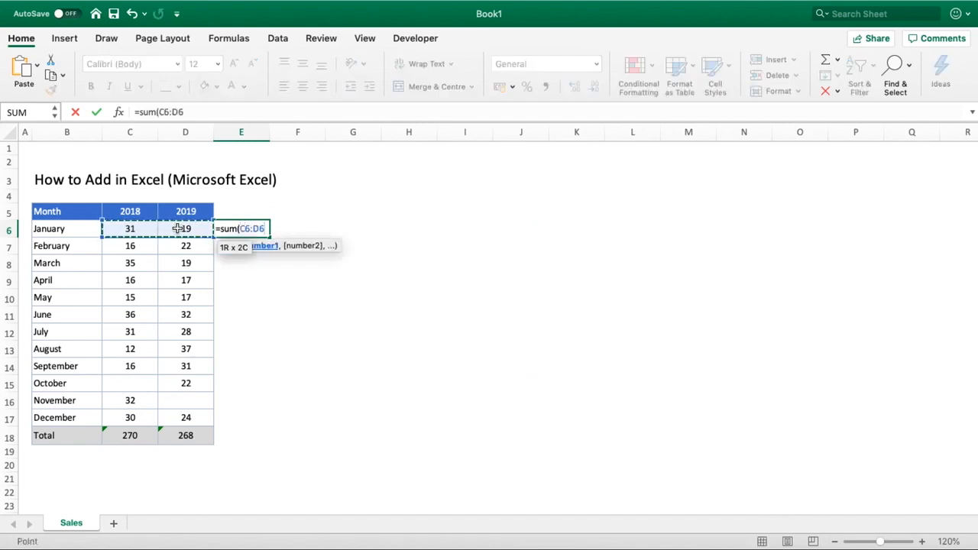
type(")")
key("Return")
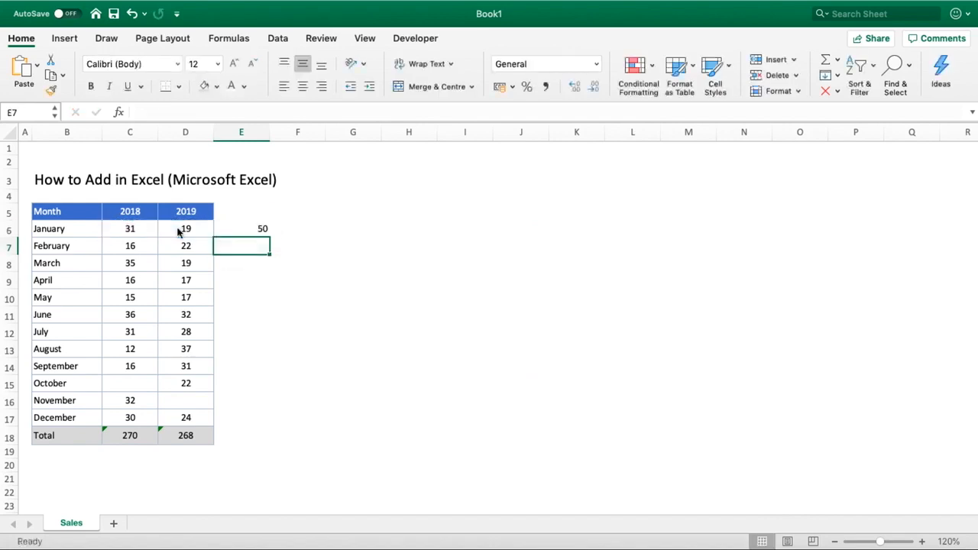
Delete the January SUM formula from cell E6
left_click(230, 230)
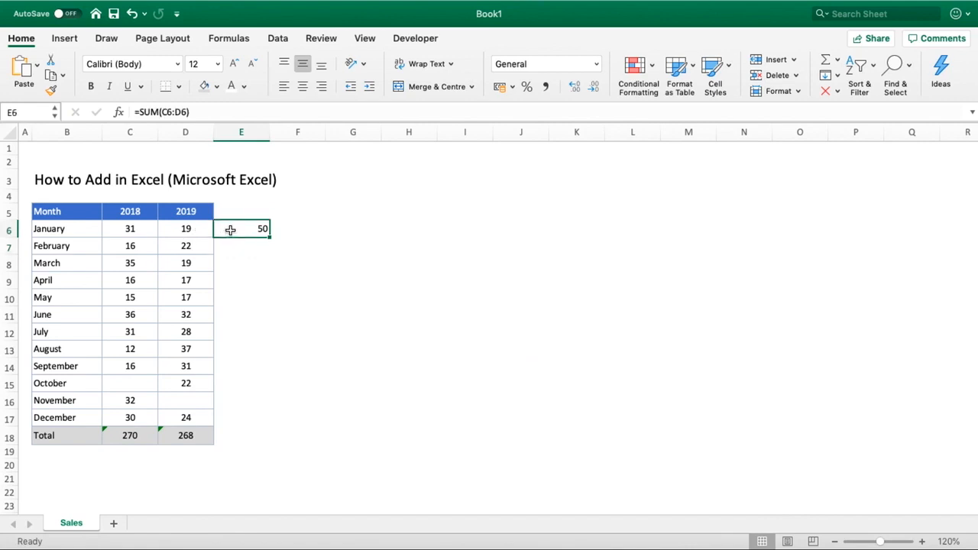
key("Delete")
key("Return")
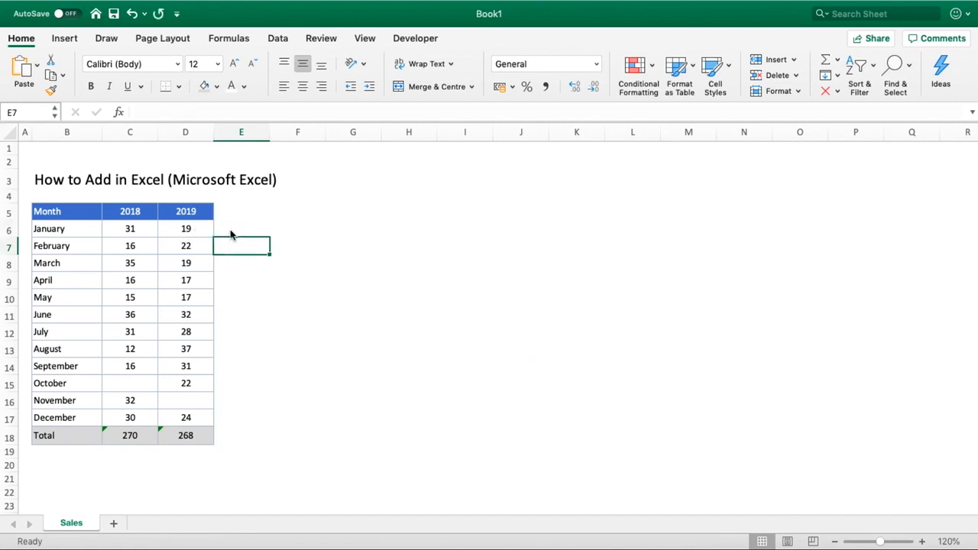